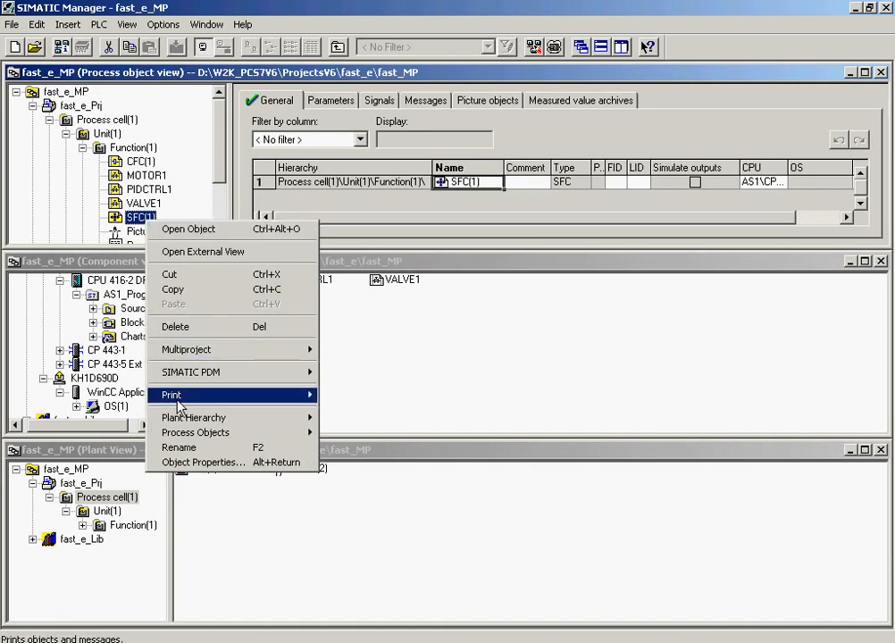
# - Rename the SFC(1) chart as Control and open it in the SFC editor
pyautogui.click(183, 462)
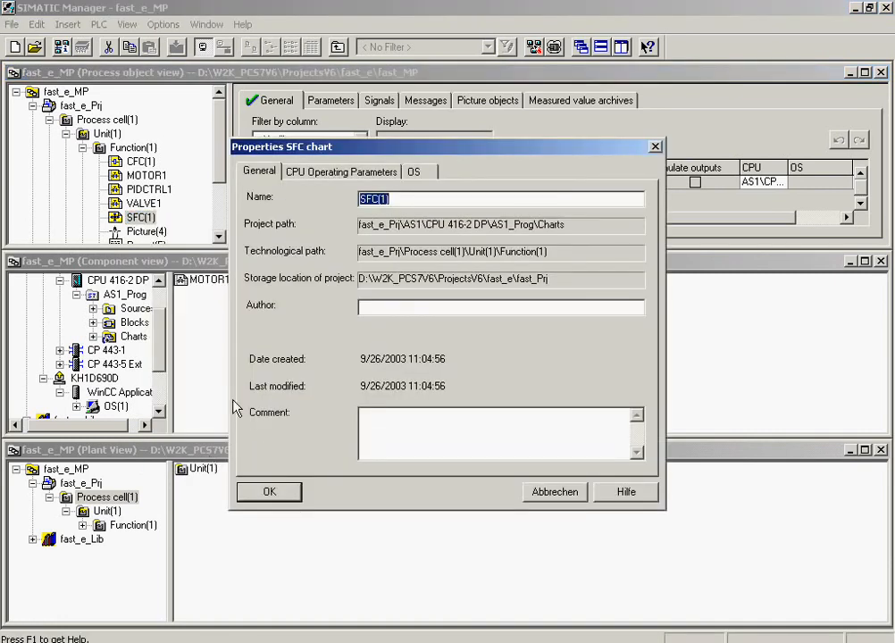
pyautogui.write('Control')
pyautogui.click(268, 492)
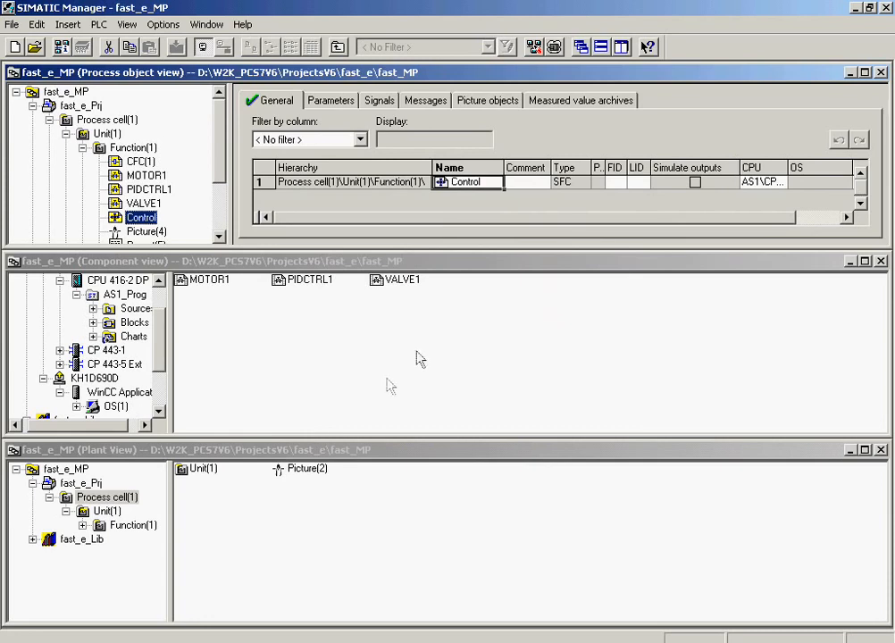
pyautogui.doubleClick(439, 183)
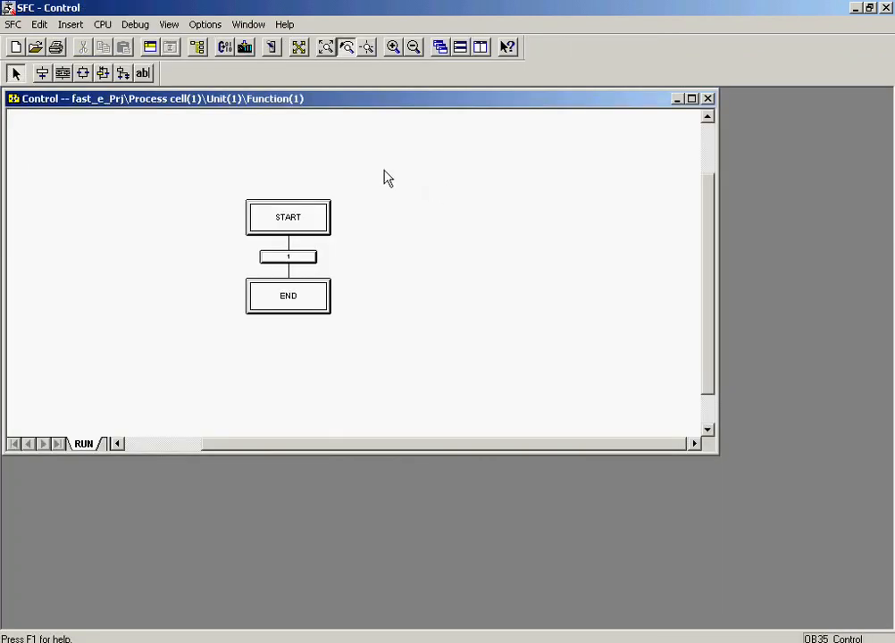
# - Insert a new transition and step directly below the START step, and return to selection mode
pyautogui.click(45, 77)
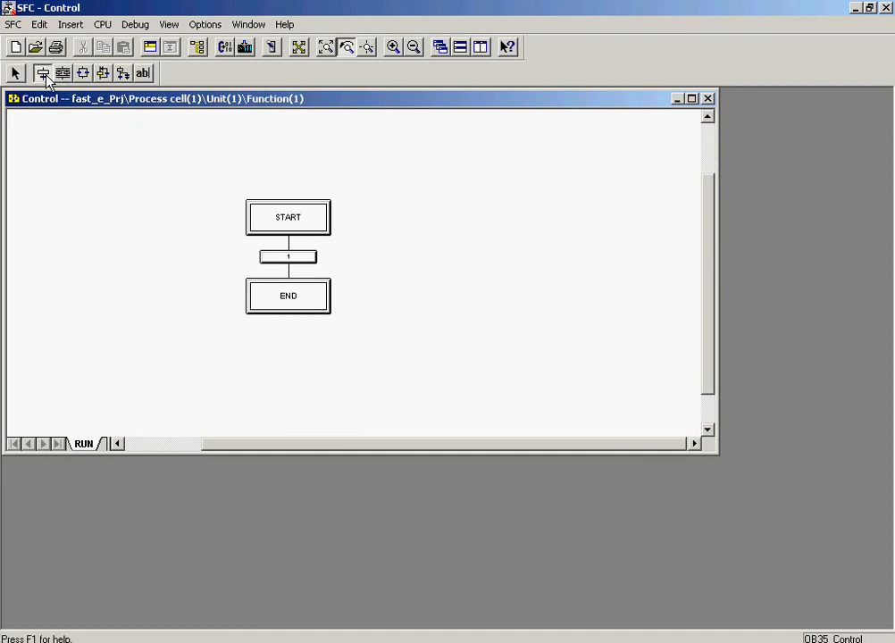
pyautogui.click(286, 242)
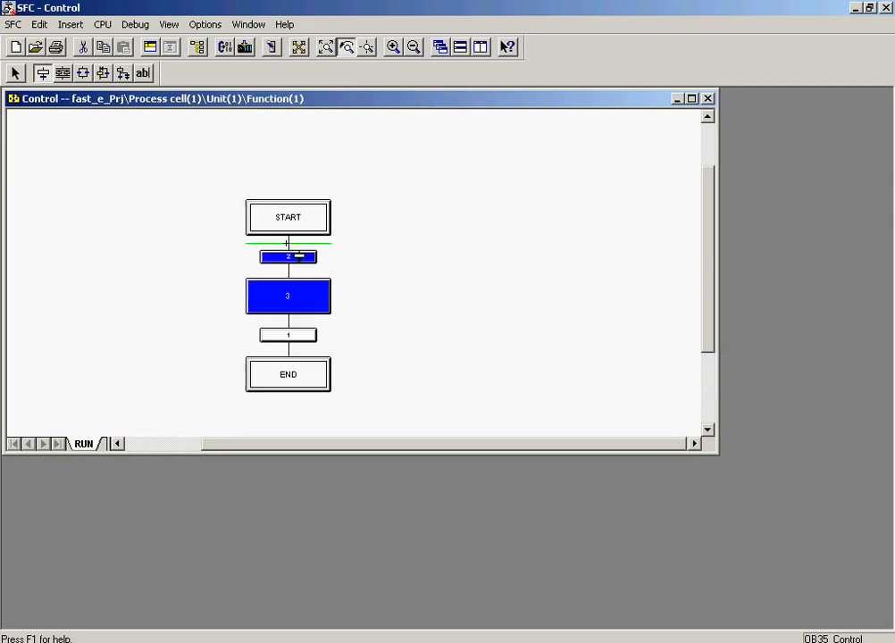
pyautogui.click(19, 77)
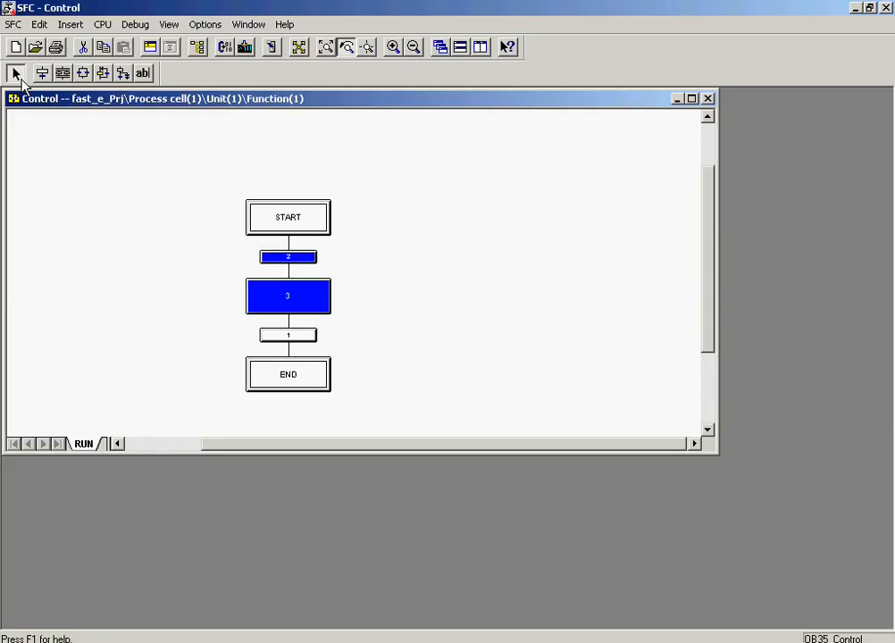
pyautogui.click(18, 75)
# - Give the transition below START the comment PV_IN>50
pyautogui.doubleClick(291, 258)
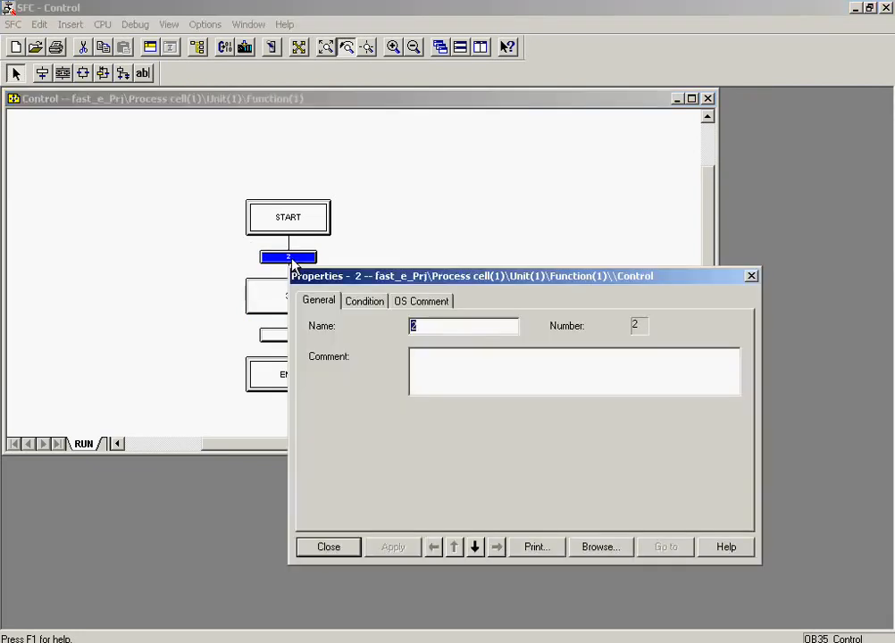
pyautogui.click(415, 353)
pyautogui.write('PV_IN>50')
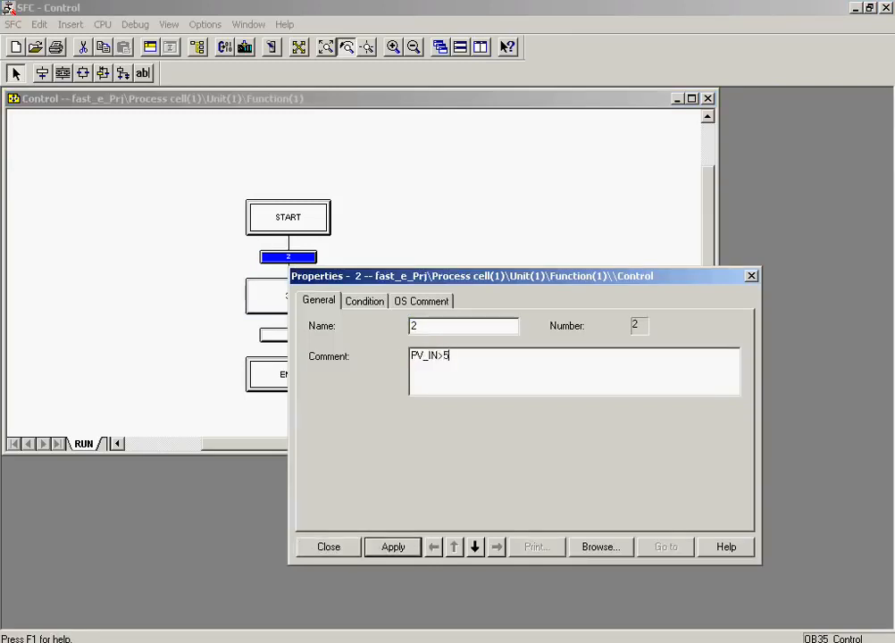
# - Assign the PV_IN input of the PID block in chart PIDCTRL1 as the first operand of the transition's condition 1
pyautogui.click(385, 306)
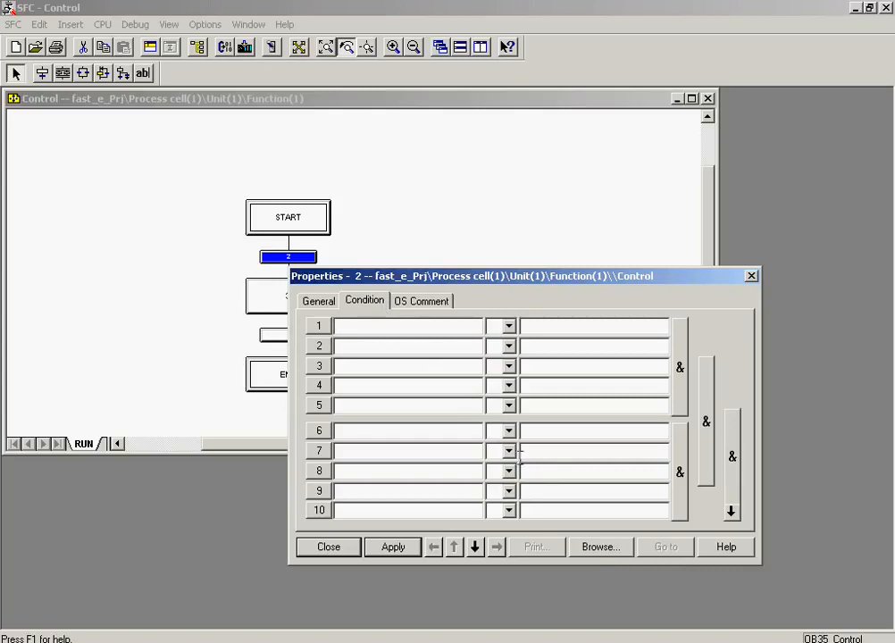
pyautogui.click(600, 547)
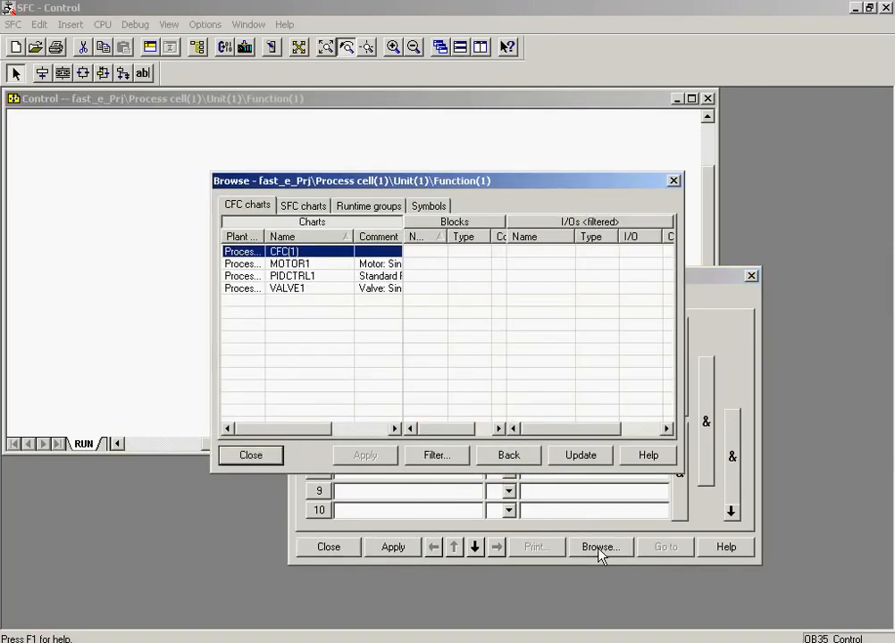
pyautogui.click(346, 277)
pyautogui.click(416, 301)
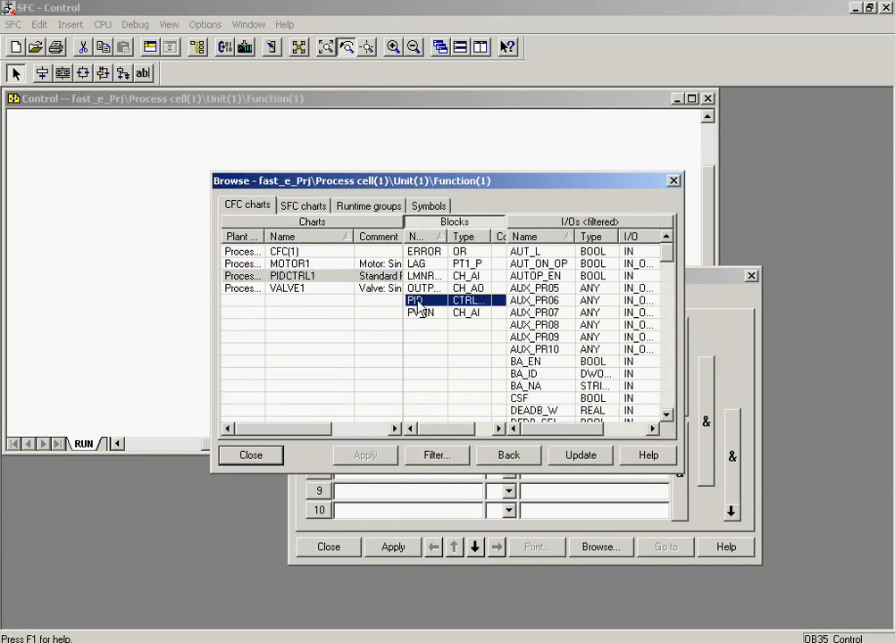
pyautogui.click(668, 367)
pyautogui.click(671, 367)
pyautogui.click(671, 380)
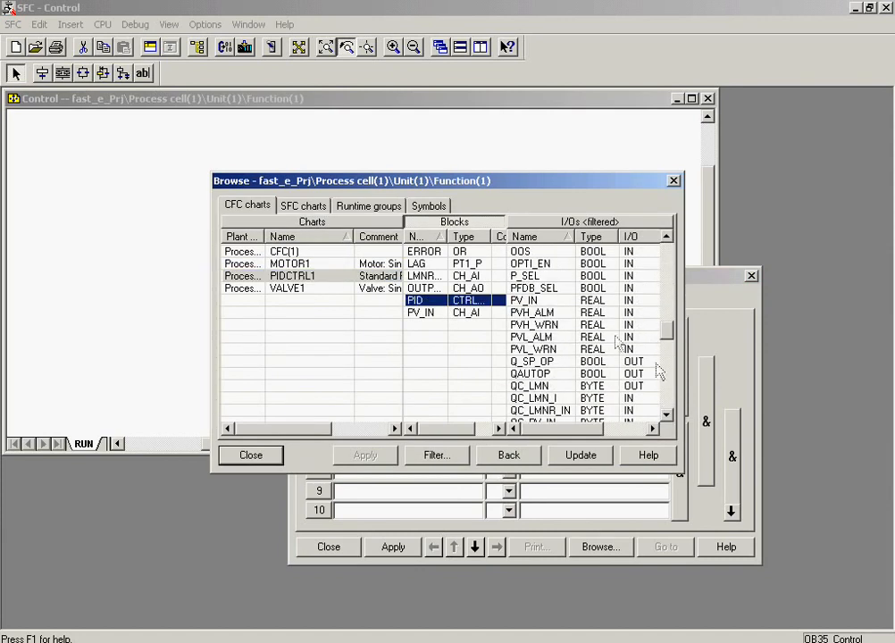
pyautogui.click(566, 302)
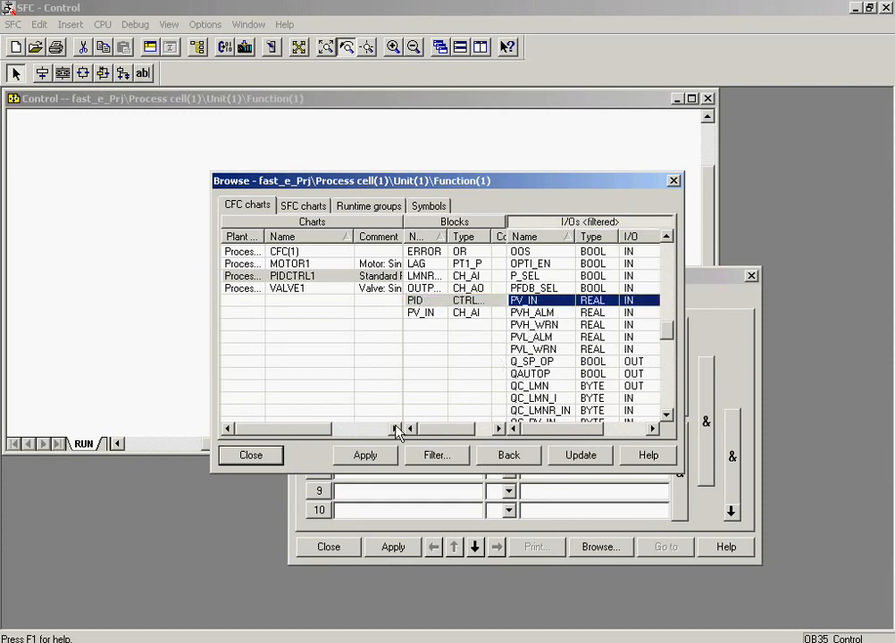
pyautogui.click(361, 456)
# - Complete condition 1 with the greater-than operator and the value 50, then apply it and close the transition's properties
pyautogui.write('50')
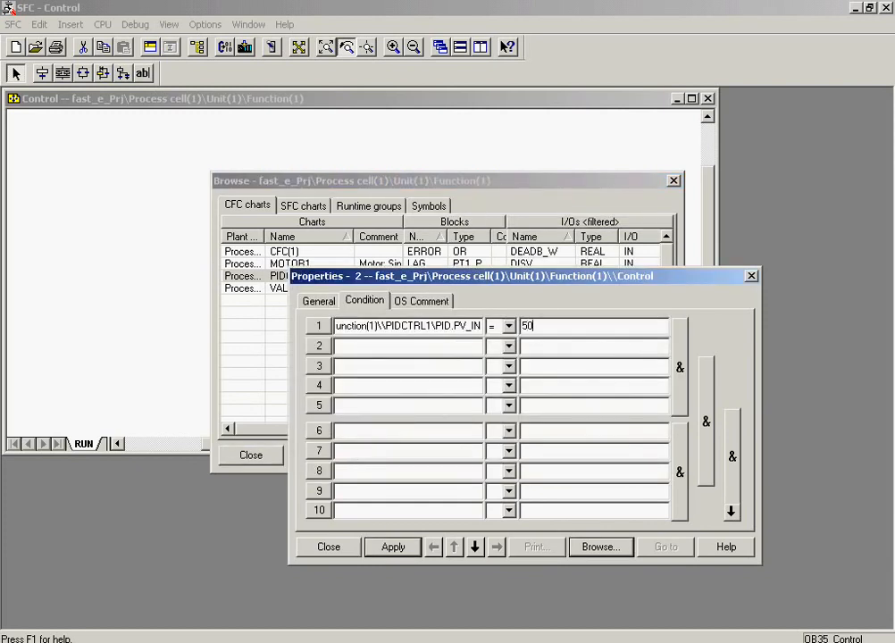
pyautogui.click(508, 327)
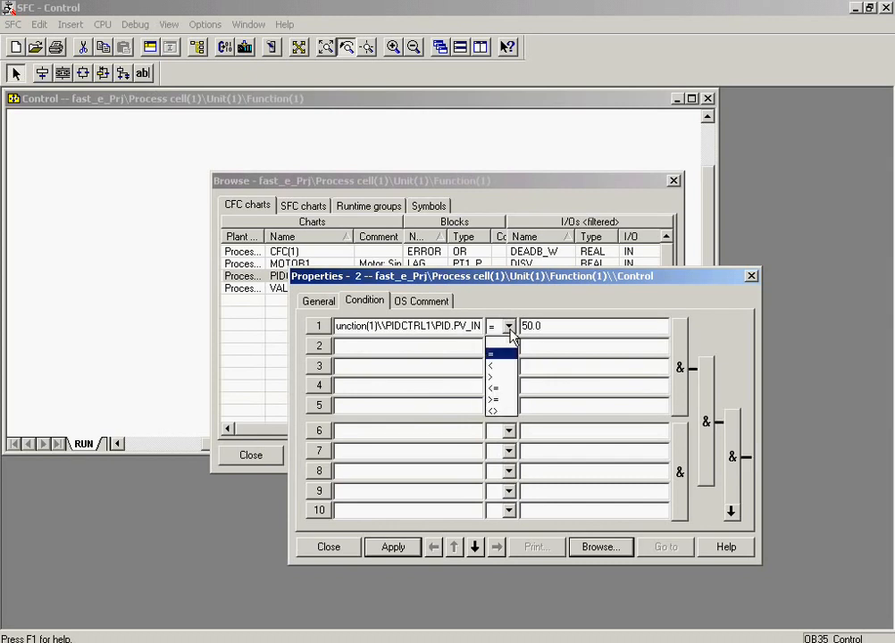
pyautogui.click(505, 377)
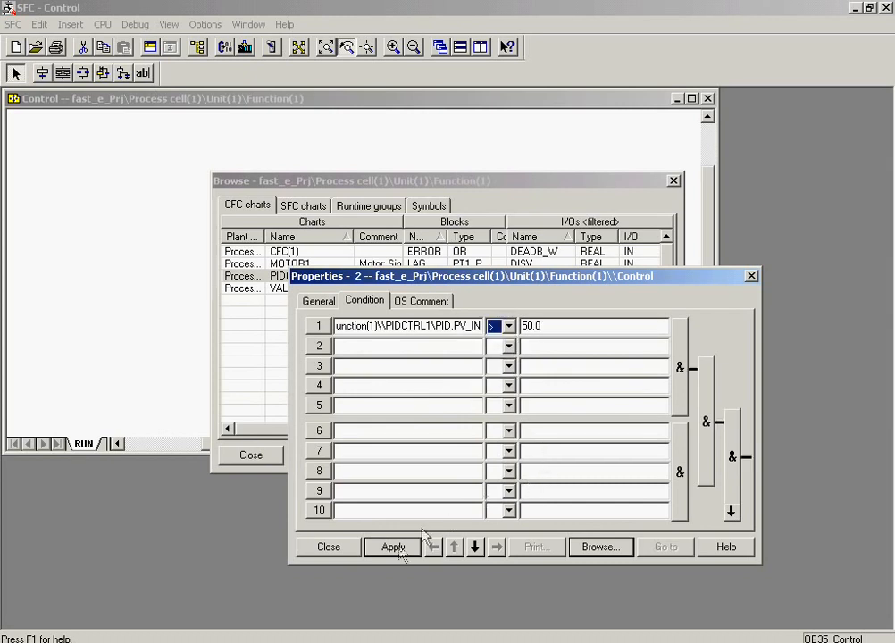
pyautogui.click(378, 546)
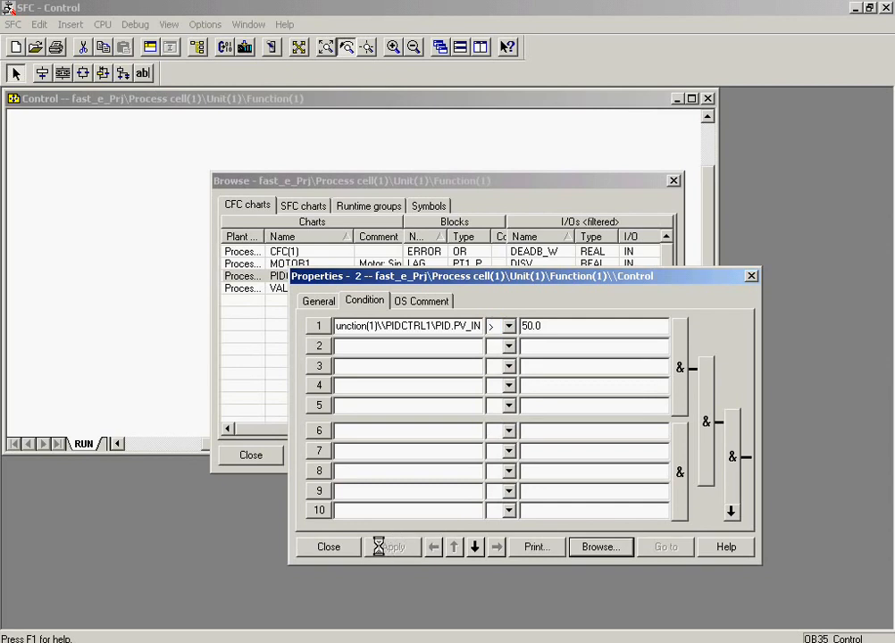
pyautogui.click(329, 546)
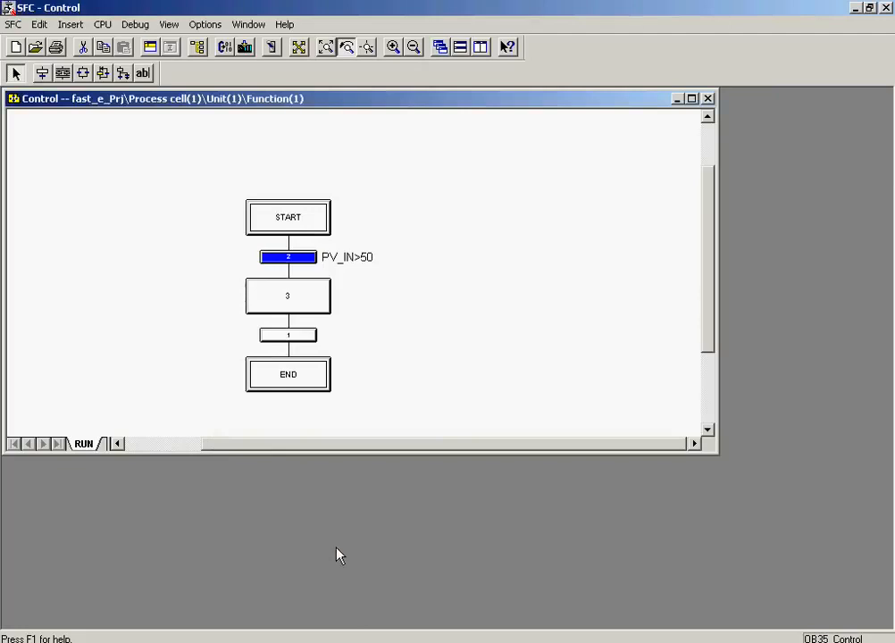
# - Name the new step MOTOR ON and set its minimum run time to 10s
pyautogui.doubleClick(305, 300)
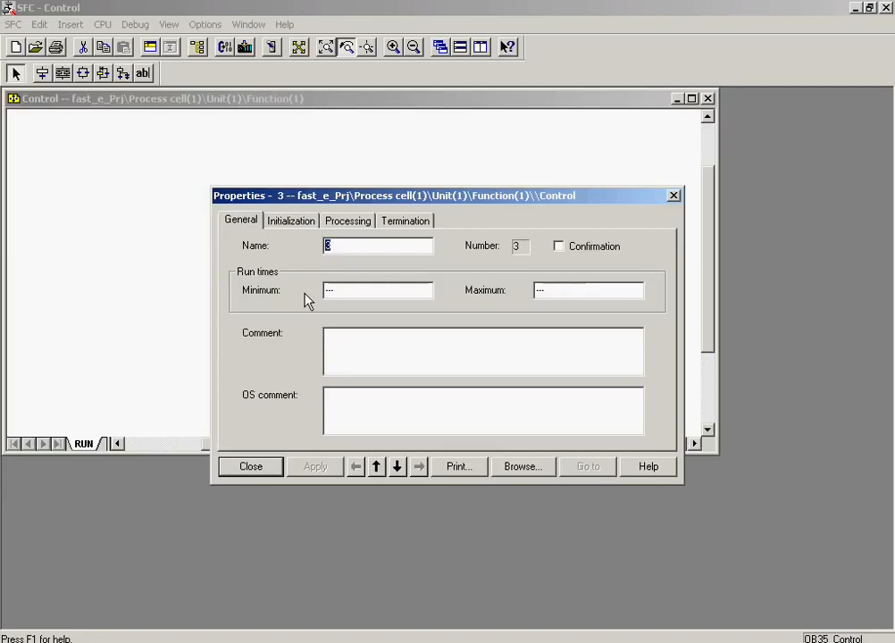
pyautogui.write('MOTOR ON')
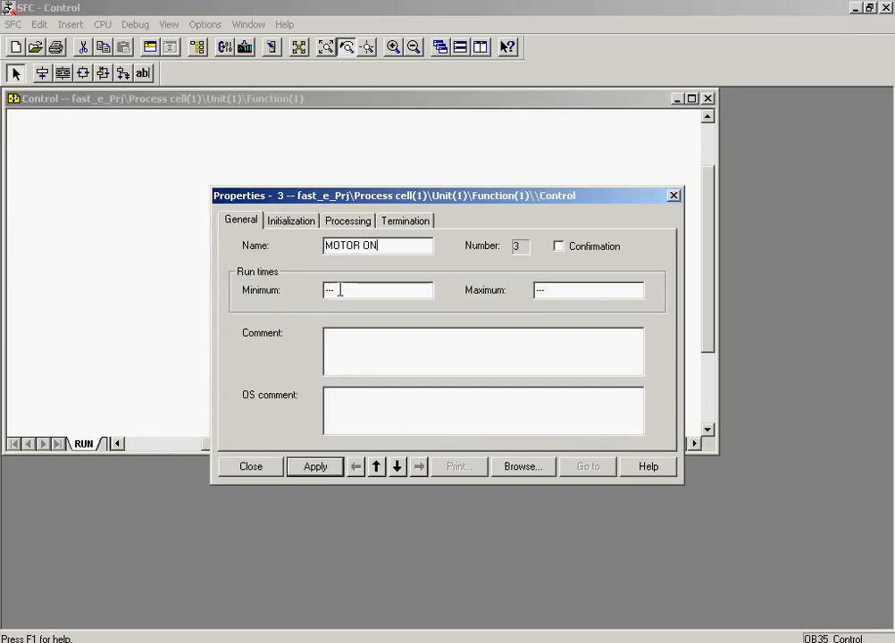
pyautogui.moveTo(340, 291); pyautogui.dragTo(316, 291)
pyautogui.write('10s')
# - Add a processing action to the MOTOR ON step that sets AUTO_ON of block MOTOR in chart MOTOR1 to TRUE, and apply it
pyautogui.click(344, 225)
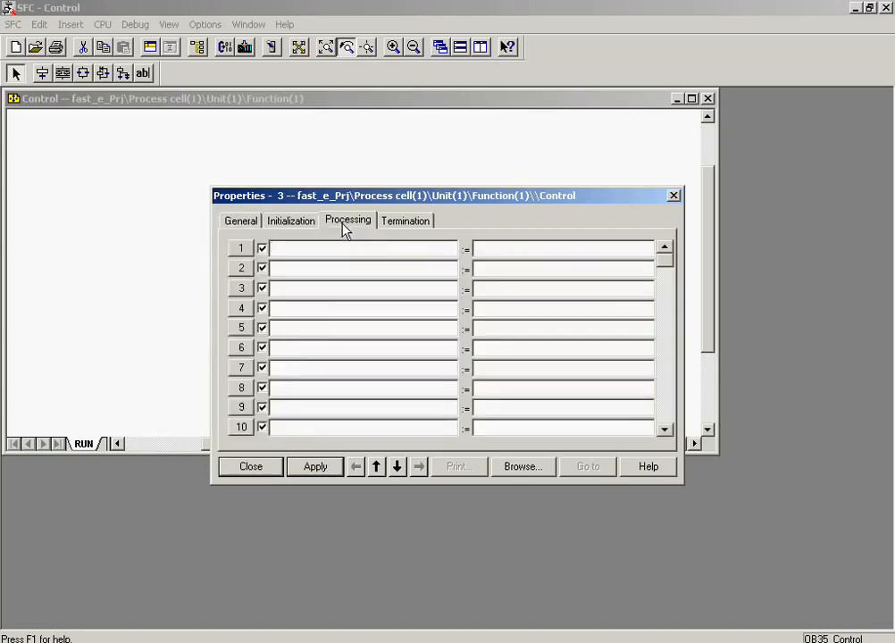
pyautogui.click(516, 467)
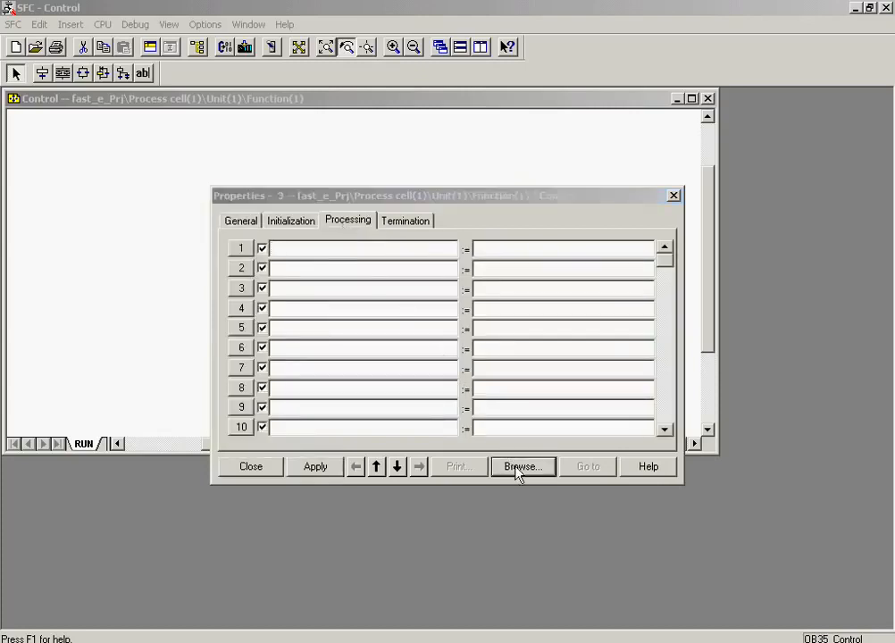
pyautogui.click(337, 264)
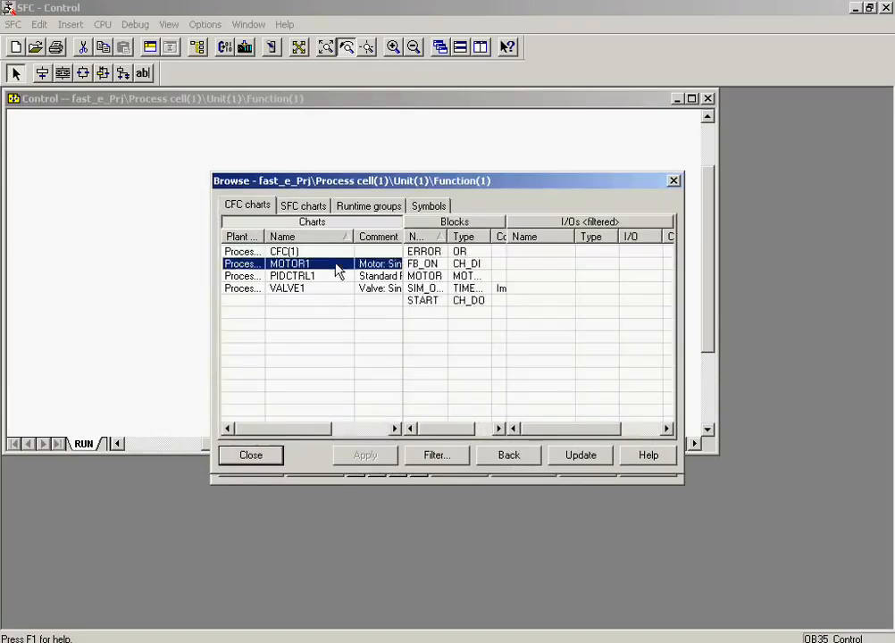
pyautogui.click(427, 276)
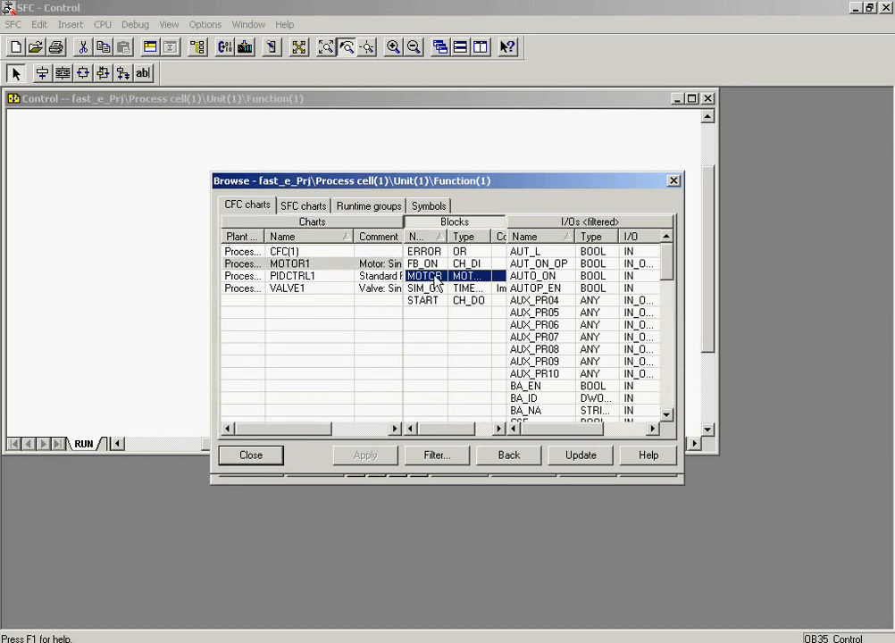
pyautogui.click(527, 277)
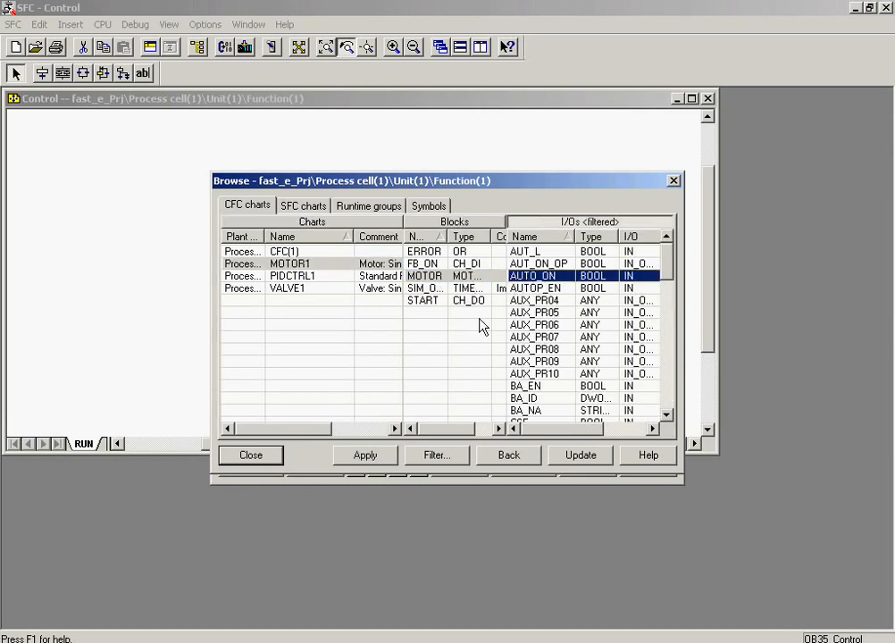
pyautogui.click(350, 456)
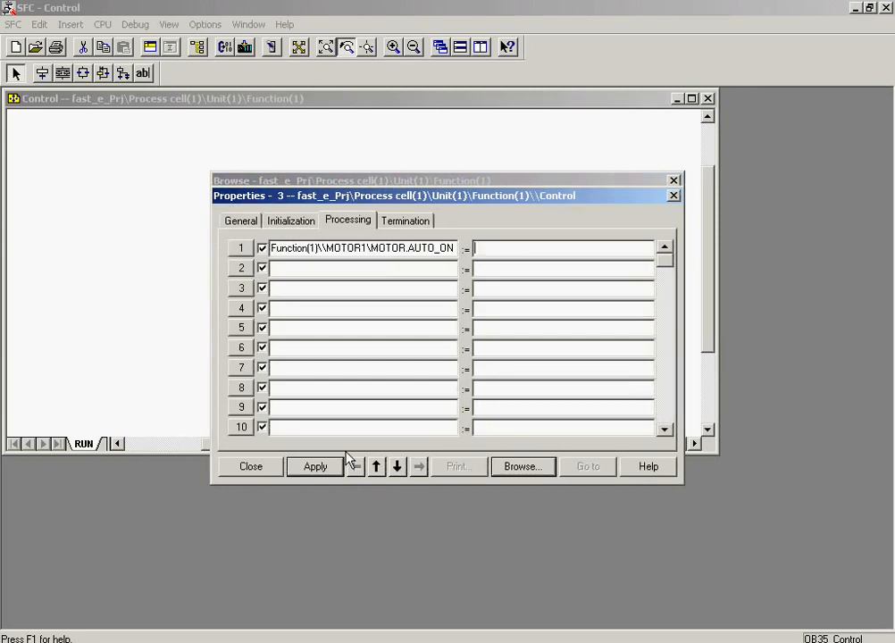
pyautogui.press('Tab')
pyautogui.write('TRUE')
pyautogui.click(320, 466)
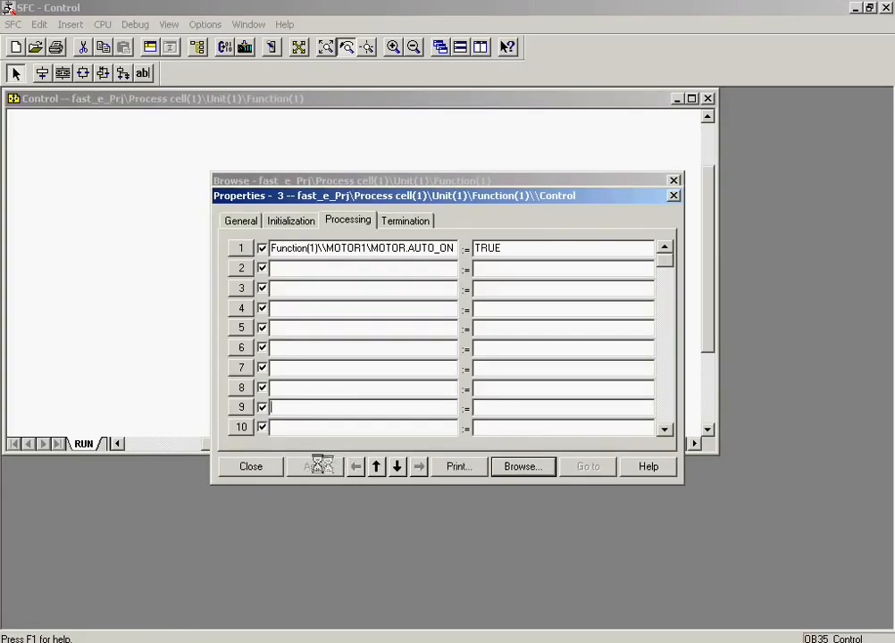
pyautogui.click(254, 467)
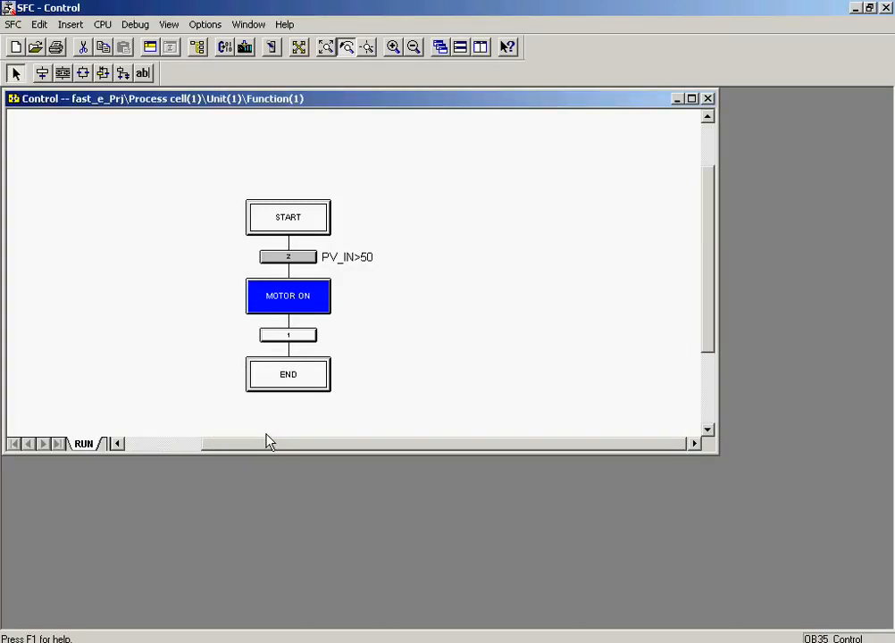
# - Copy the MOTOR ON step and paste it between transition 1 and the END step
pyautogui.rightClick(279, 303)
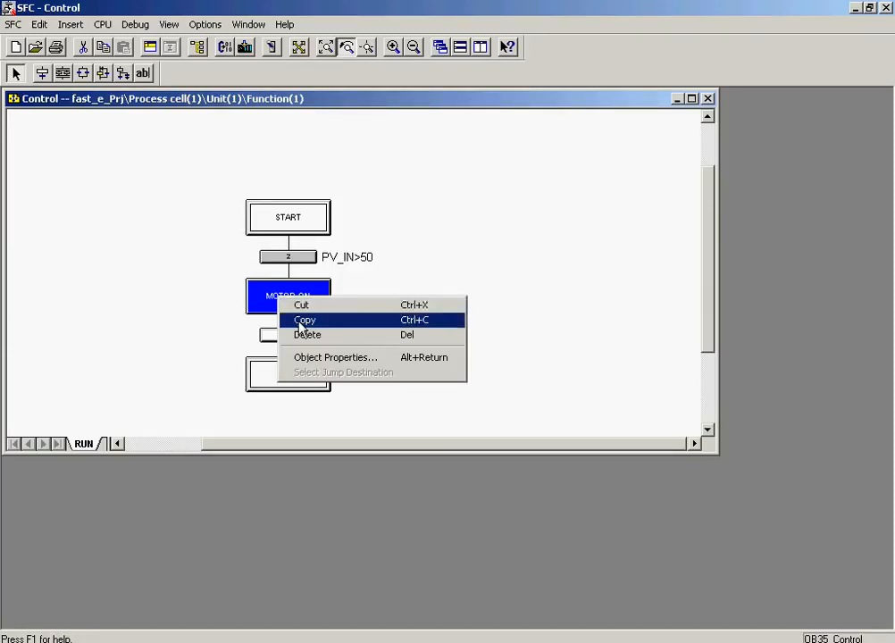
pyautogui.click(300, 319)
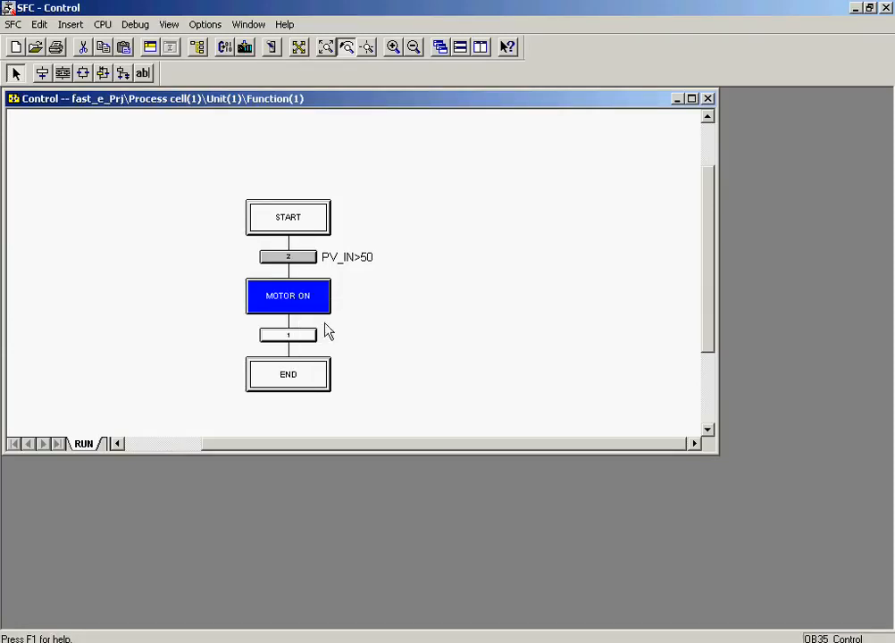
pyautogui.rightClick(378, 331)
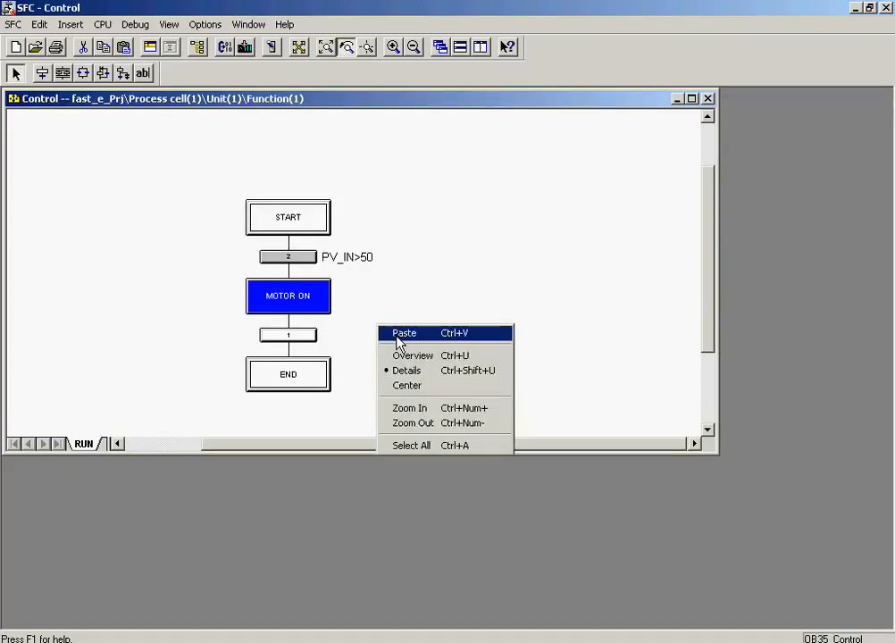
pyautogui.click(399, 340)
pyautogui.click(298, 355)
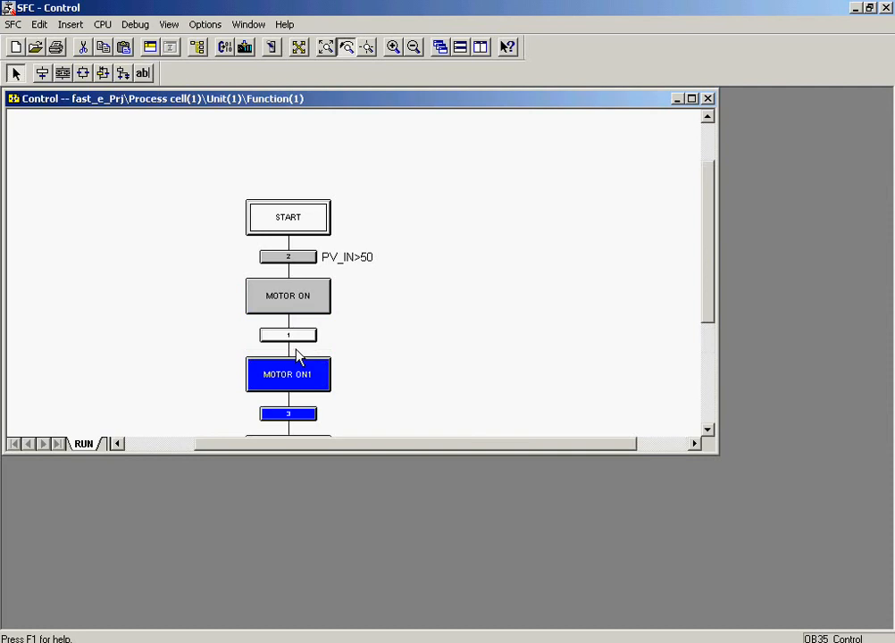
# - Change the name of the pasted step to MOTOR OFF in its properties
pyautogui.doubleClick(299, 375)
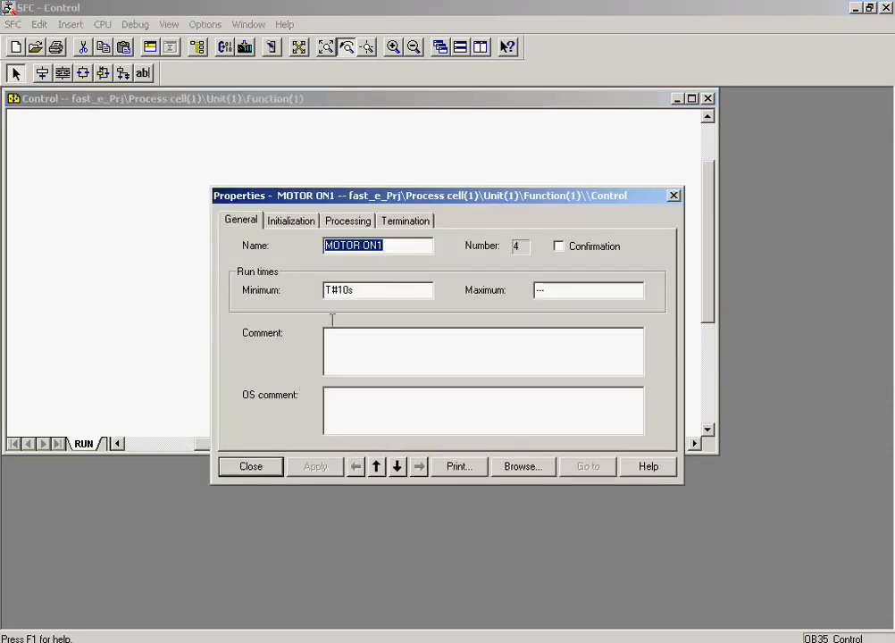
pyautogui.click(426, 245)
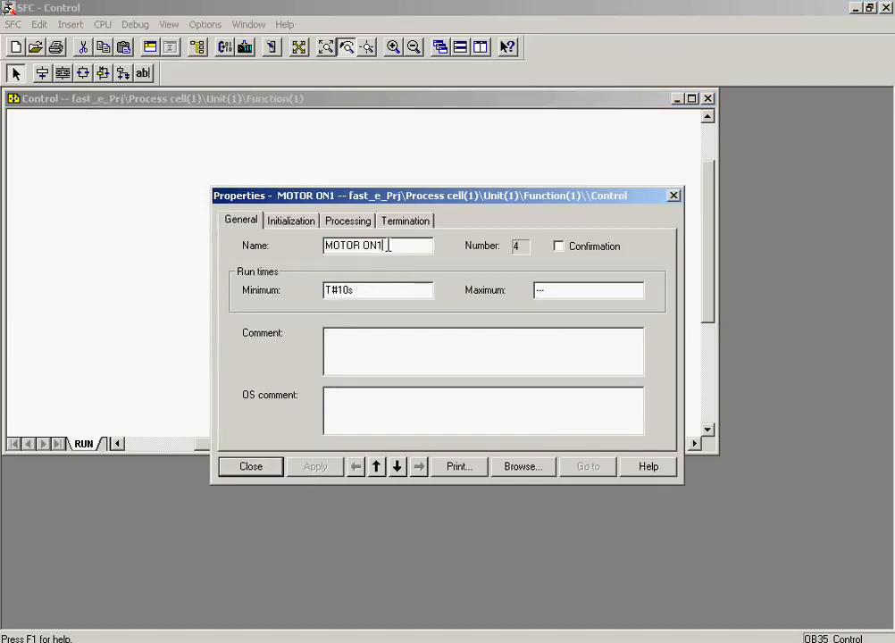
pyautogui.press('BackSpace')
pyautogui.press('BackSpace')
pyautogui.write('FF')
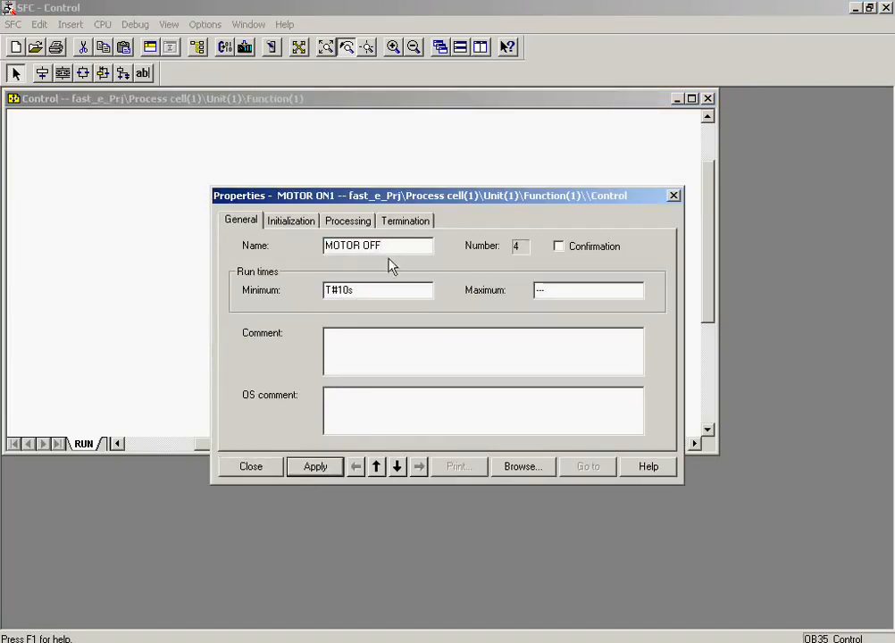
# - Clear the MOTOR OFF step's minimum run time, set its MOTOR.AUTO_ON processing action to 0, apply, and close the SFC editor
pyautogui.moveTo(368, 288); pyautogui.dragTo(311, 296)
pyautogui.press('BackSpace')
pyautogui.click(346, 225)
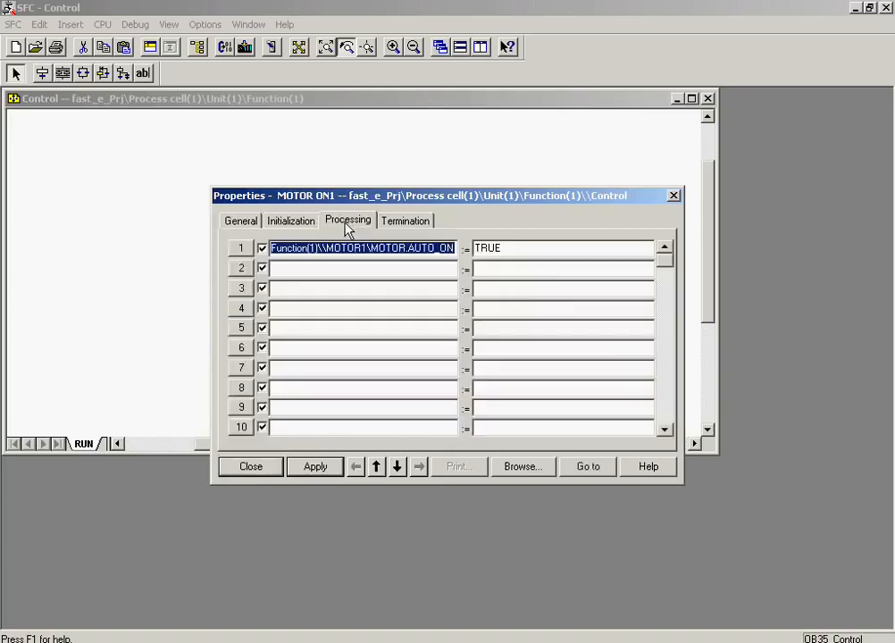
pyautogui.moveTo(500, 248); pyautogui.dragTo(474, 248)
pyautogui.write('0')
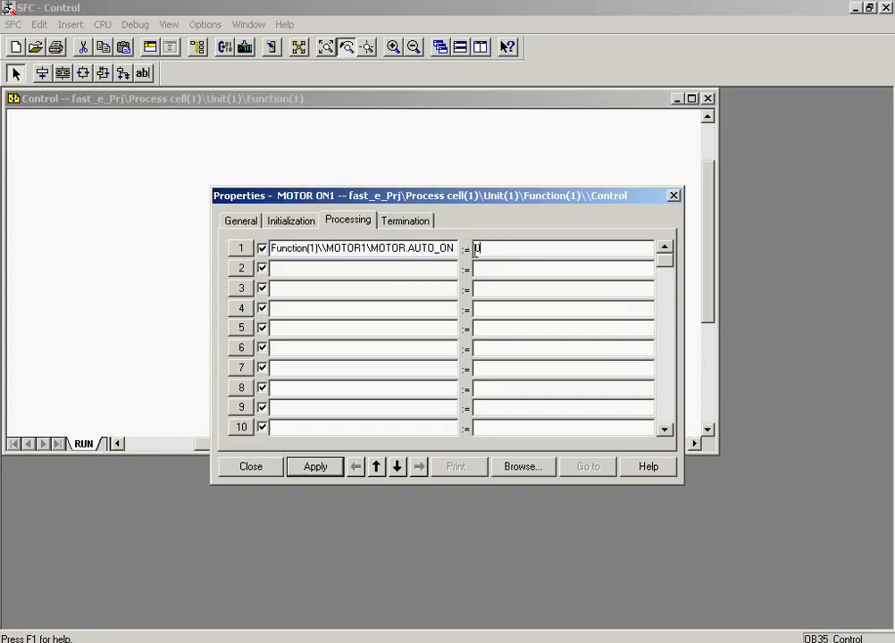
pyautogui.click(482, 269)
pyautogui.click(314, 467)
pyautogui.click(252, 466)
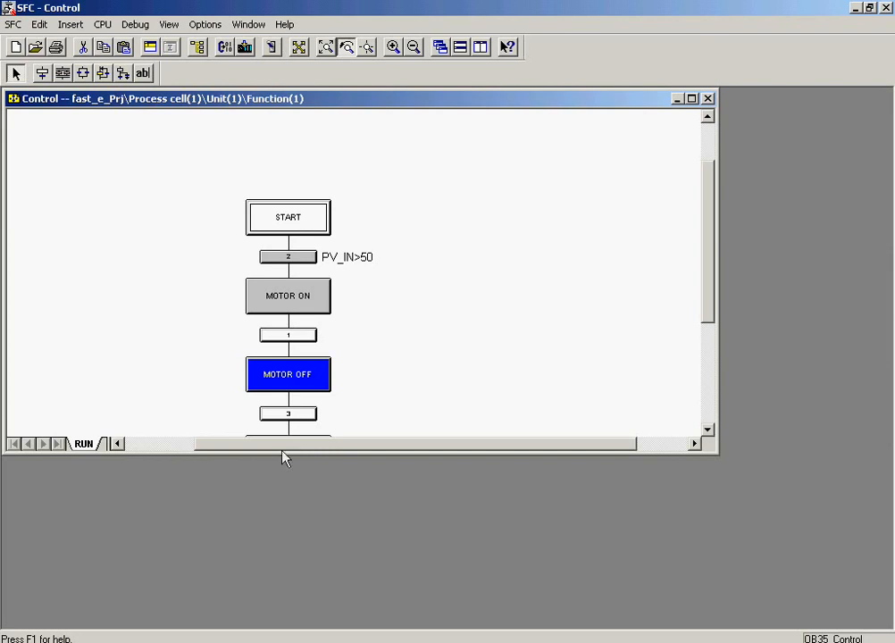
pyautogui.click(885, 8)
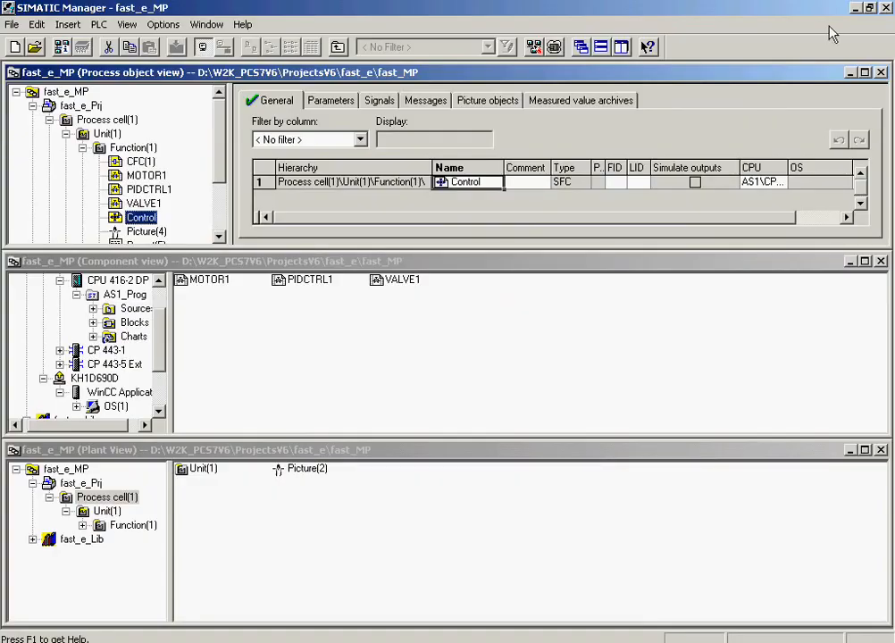
# - Rename the Process cell(1) folder in the process object view to Process cell
pyautogui.click(125, 122)
pyautogui.rightClick(125, 125)
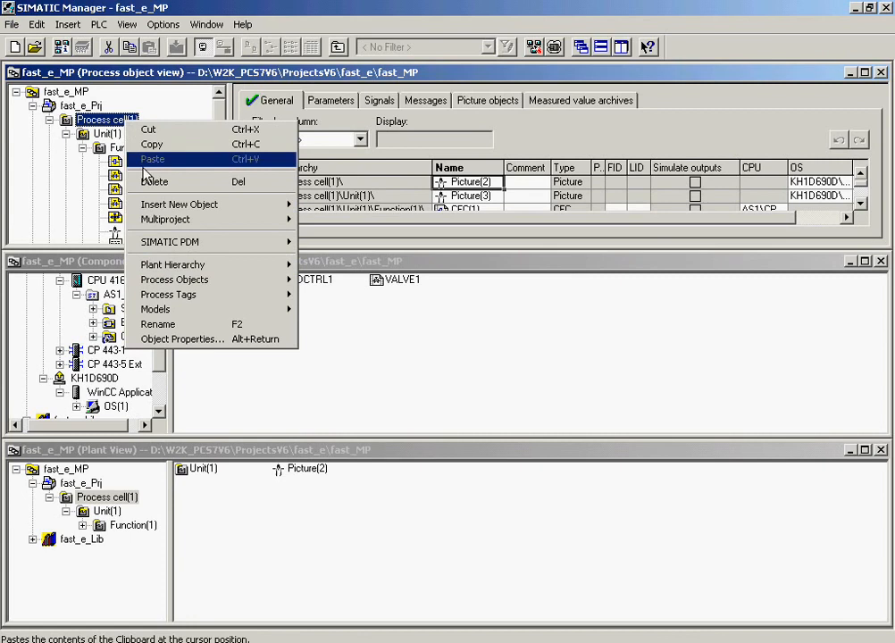
pyautogui.click(161, 325)
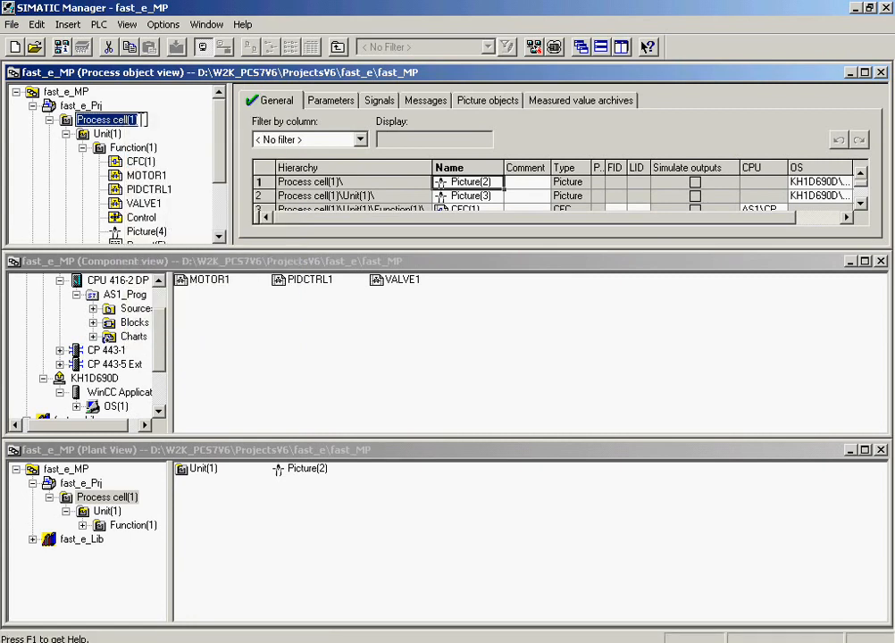
pyautogui.click(143, 120)
pyautogui.press('BackSpace')
pyautogui.press('BackSpace')
pyautogui.press('BackSpace')
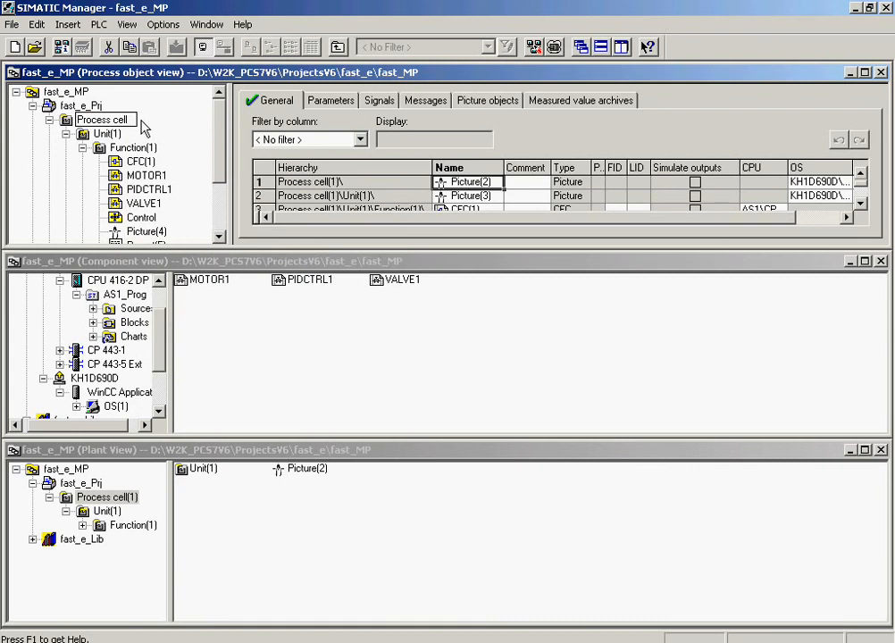
pyautogui.press('Return')
# - Rename the Unit(1) folder under Process cell to Unit_A
pyautogui.rightClick(121, 134)
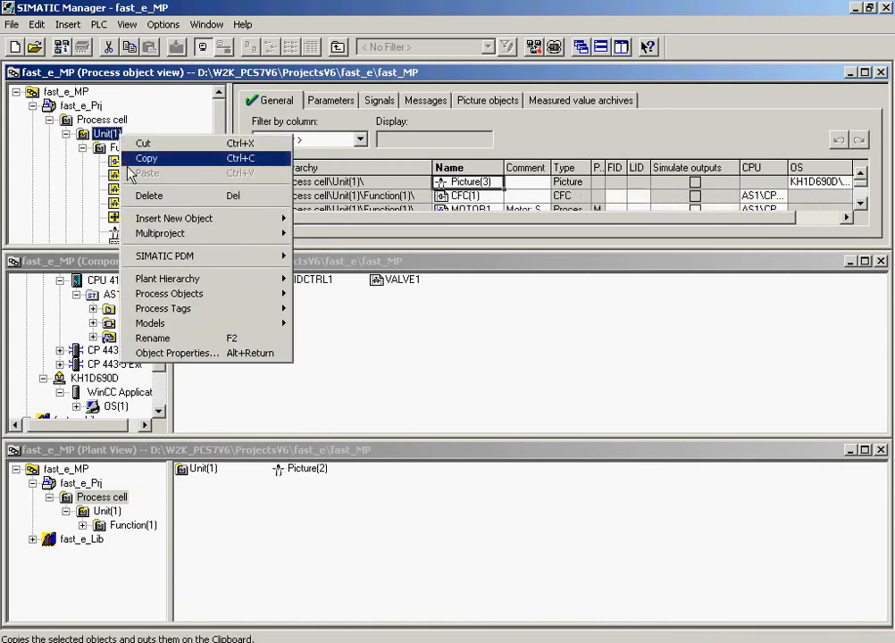
pyautogui.click(153, 338)
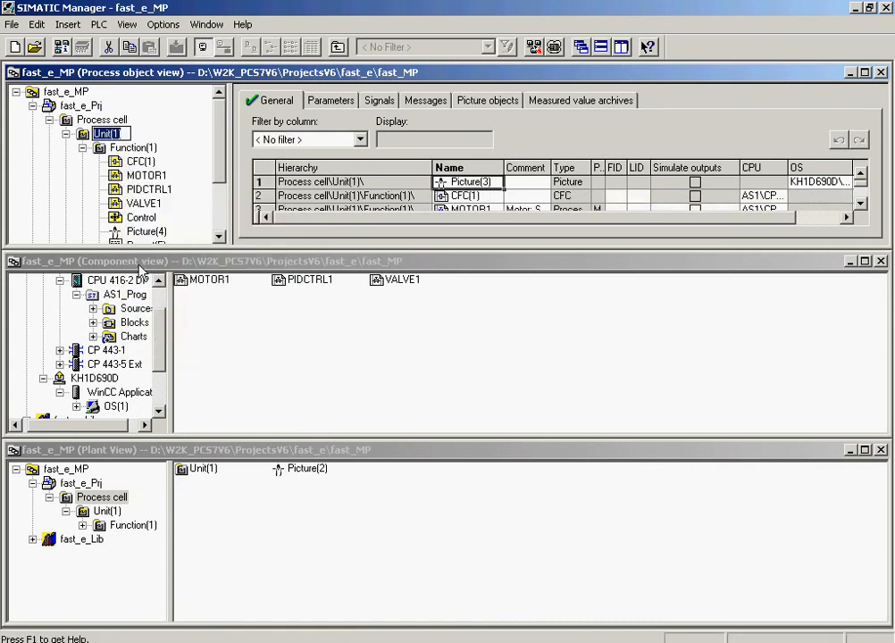
pyautogui.click(126, 134)
pyautogui.press('BackSpace')
pyautogui.press('BackSpace')
pyautogui.press('BackSpace')
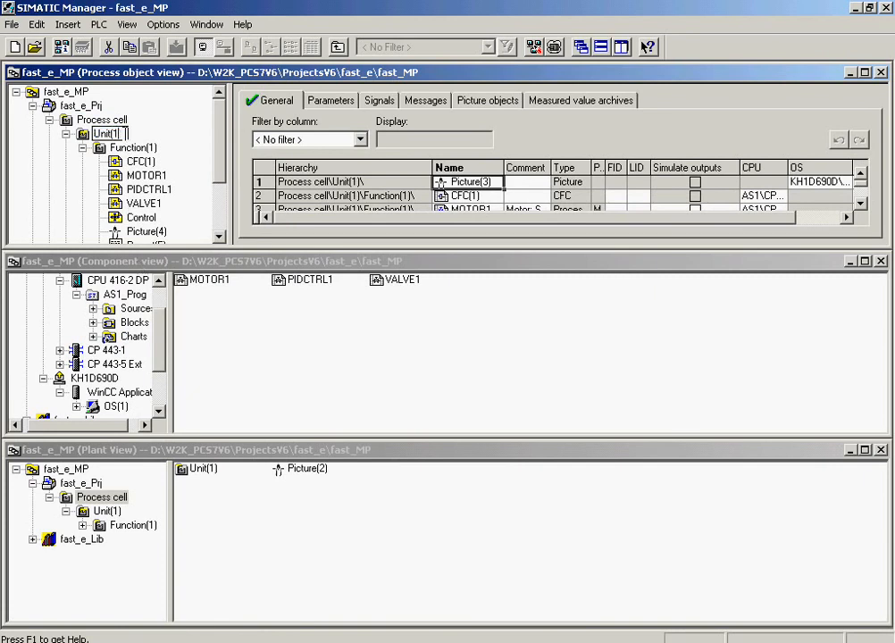
pyautogui.write('_A')
pyautogui.press('Return')
# - Delete the CFC(1) chart from the Function(1) folder in the process object view
pyautogui.click(117, 161)
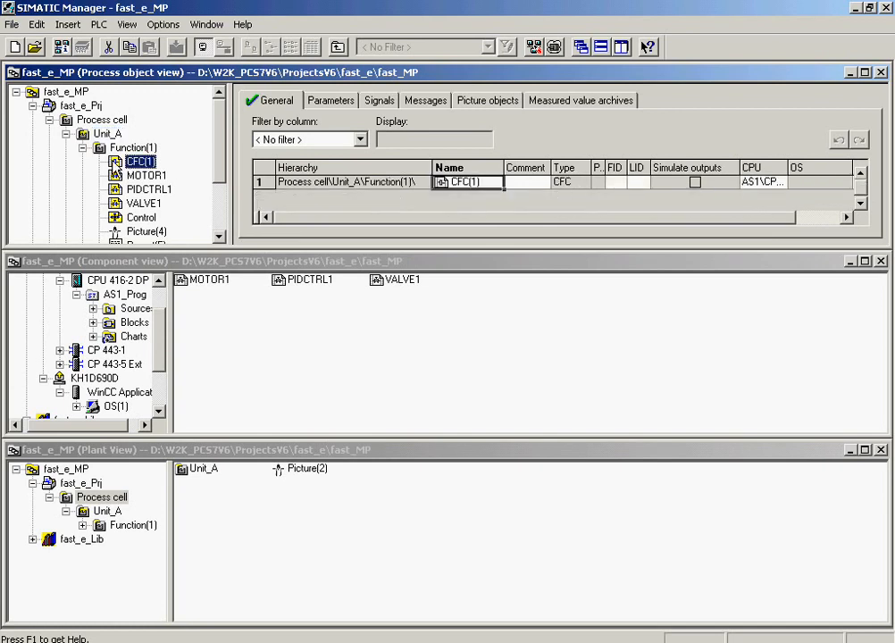
pyautogui.rightClick(117, 161)
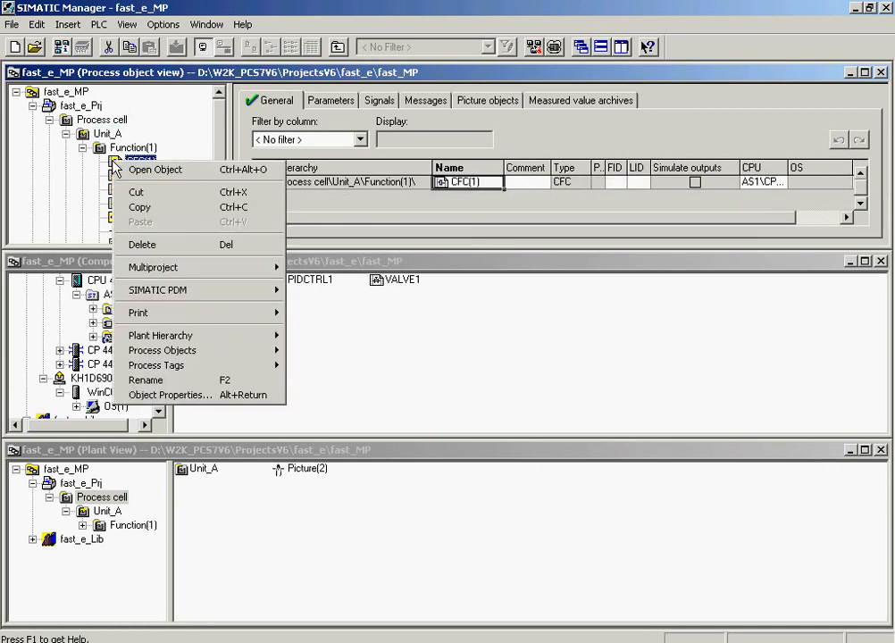
pyautogui.click(143, 245)
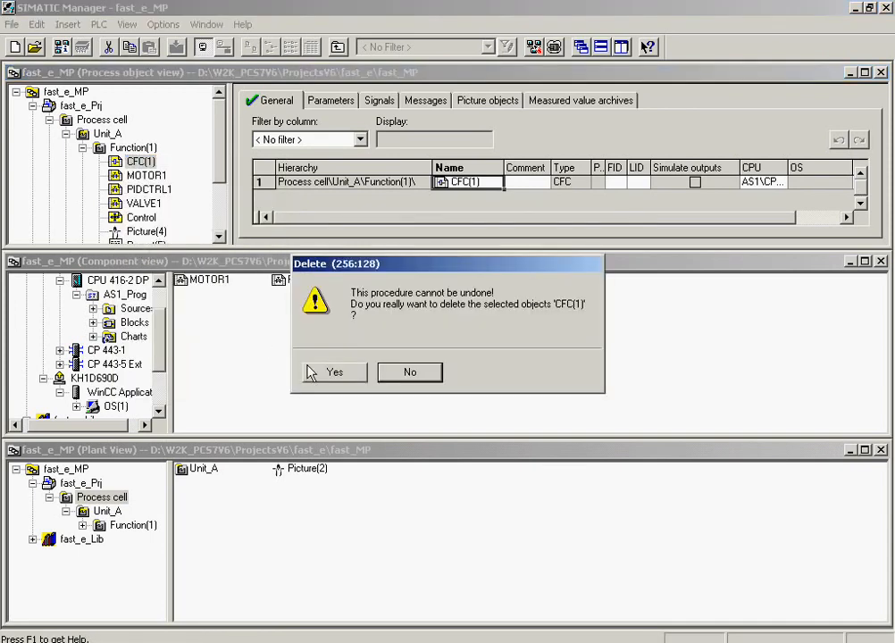